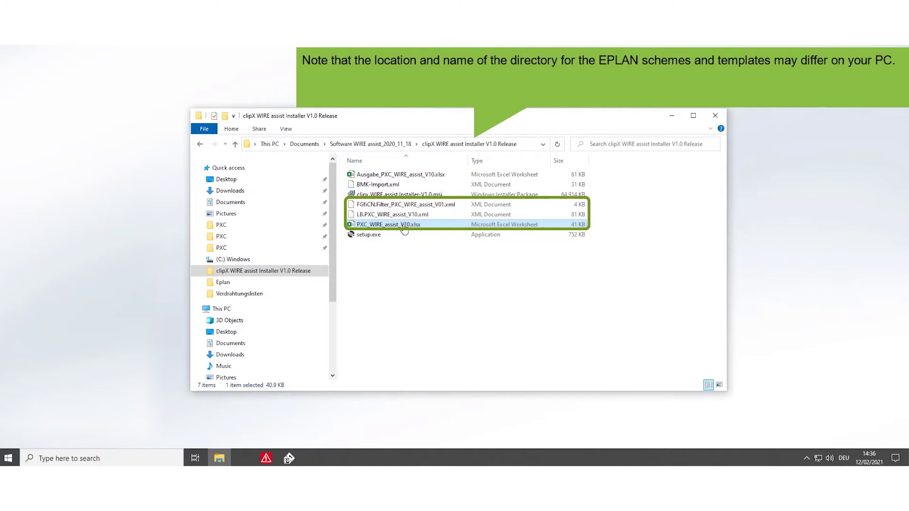
# - Select the FGfiCN.Filter_PXC_WIRE_assist_V01.xml filter and LB.PXC_WIRE_assist_V10.xml scheme files together
pyautogui.click(391, 206)
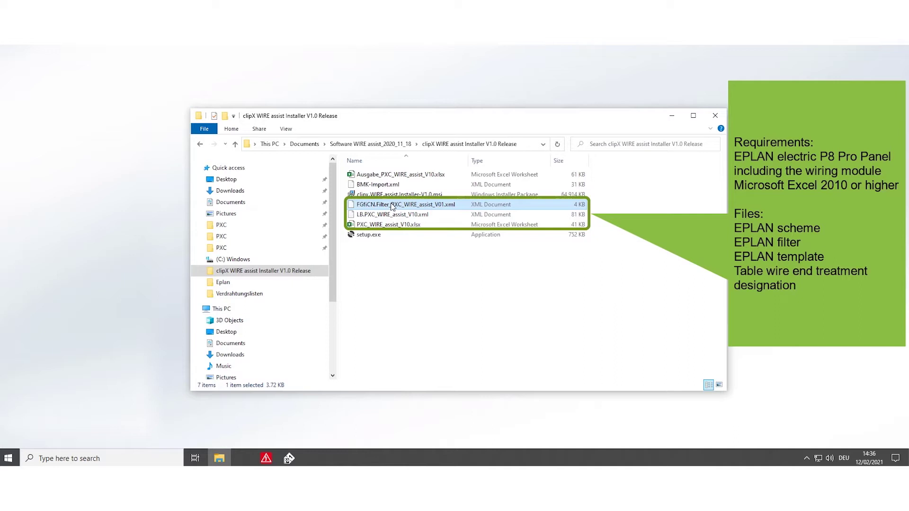
pyautogui.hotkey('shift', 'Down')
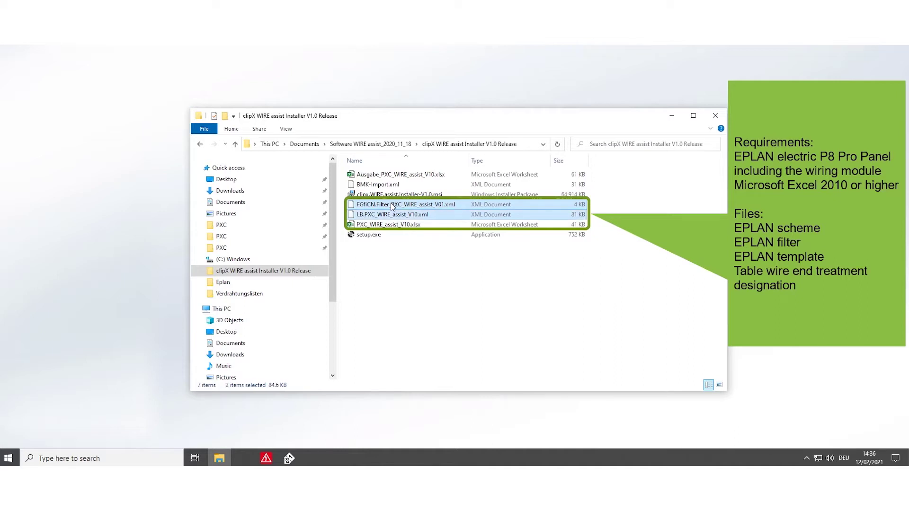
pyautogui.hotkey('shift', 'Down')
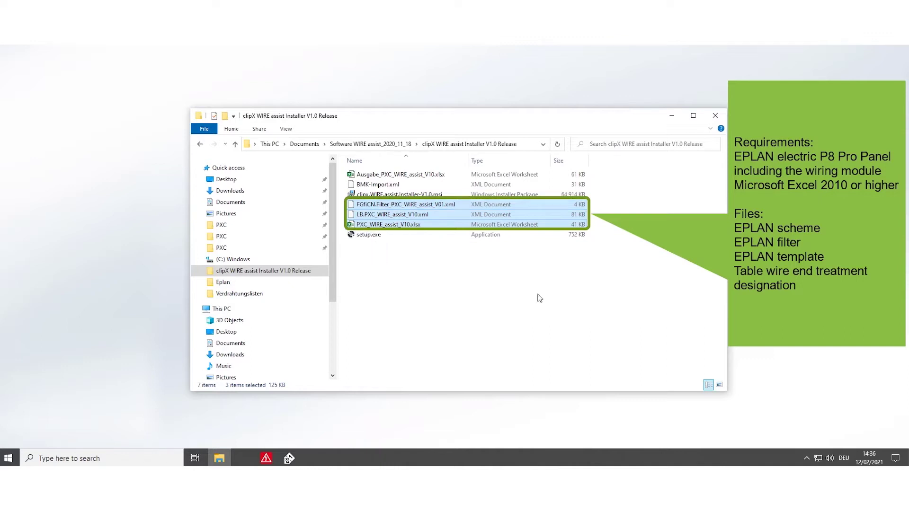
pyautogui.click(440, 215)
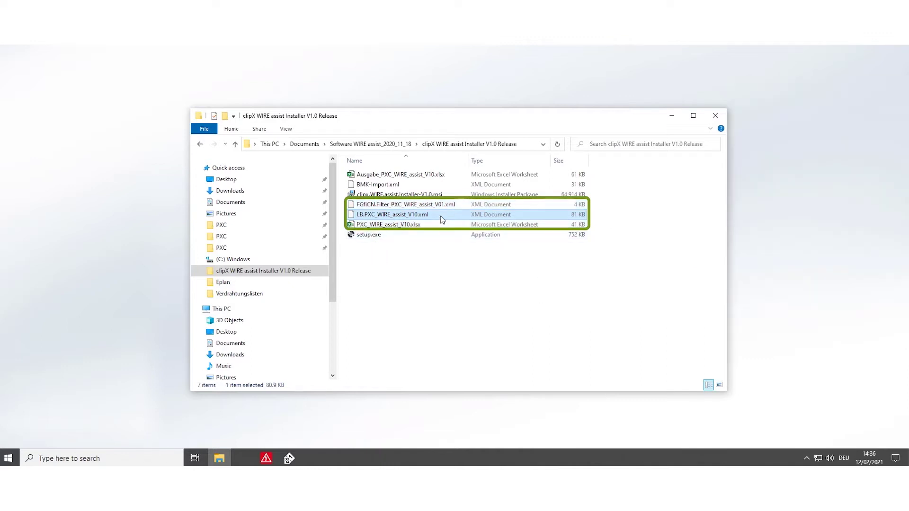
pyautogui.hotkey('shift', 'Up')
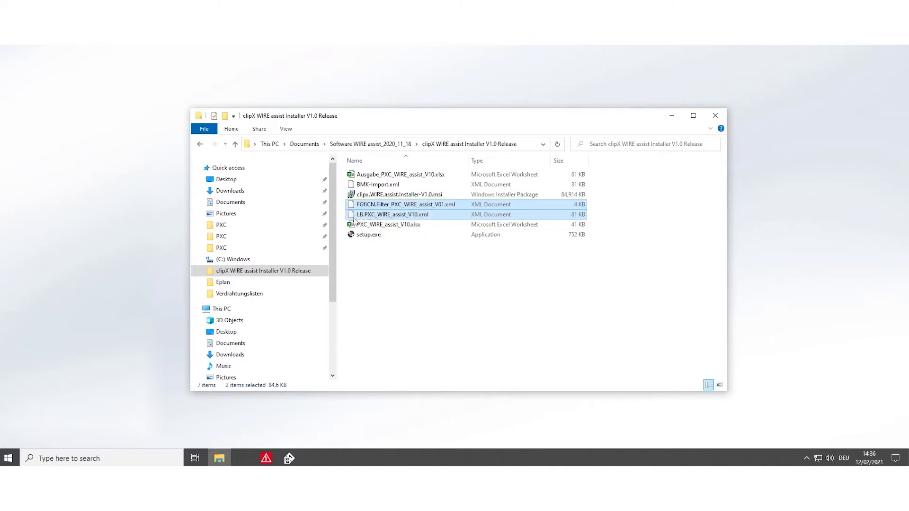
# - Check that the FGfiCN filter file is stored in the EPLAN DATA 2.9 Schemes PXC folder
pyautogui.click(221, 225)
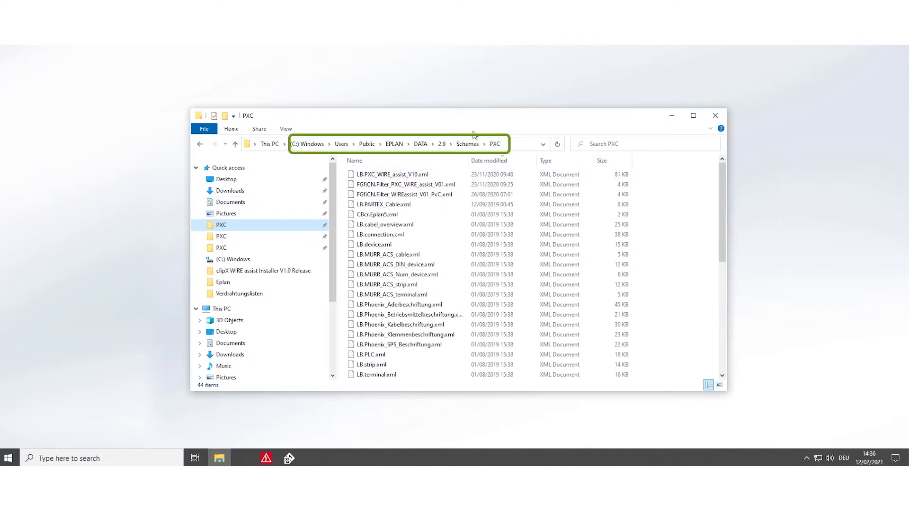
pyautogui.click(423, 176)
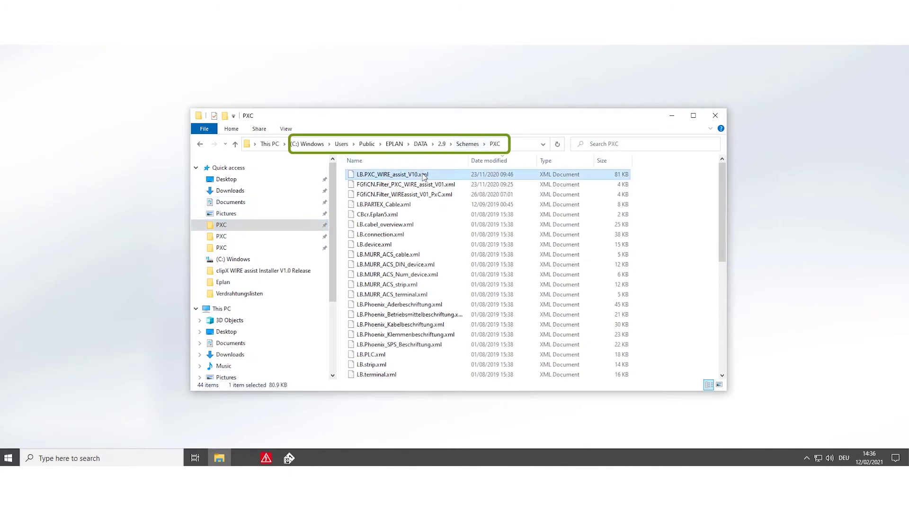
pyautogui.click(423, 185)
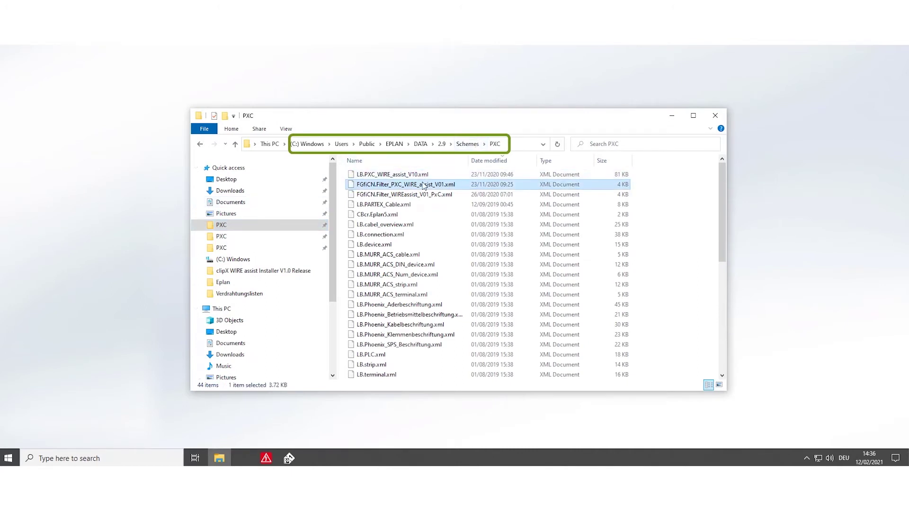
# - Pick PXC_WIRE_assist_V10.xlsx in the clipX WIRE assist installer folder, then view the EPLAN Templates PXC folder
pyautogui.click(271, 270)
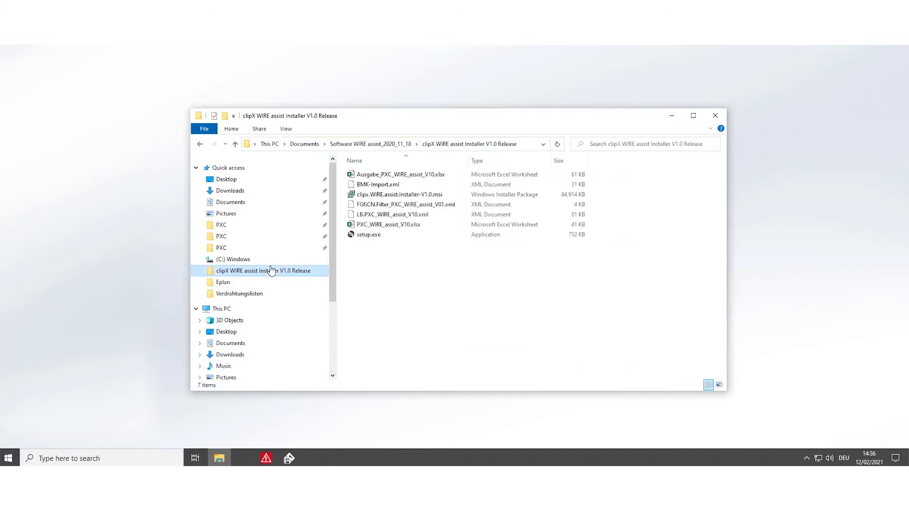
pyautogui.click(402, 227)
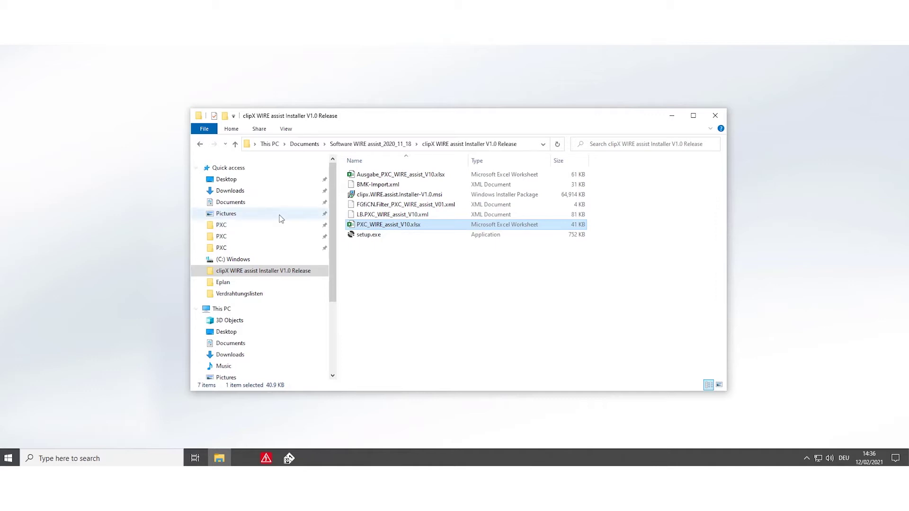
pyautogui.click(257, 237)
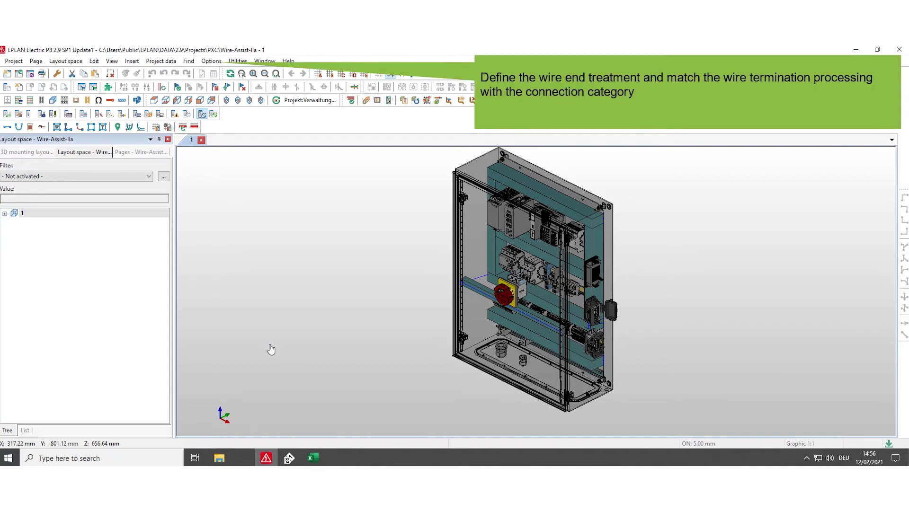
# - Open Options > Settings at Projects > Wire-Assist-IIa > Routing connections > General
pyautogui.click(210, 62)
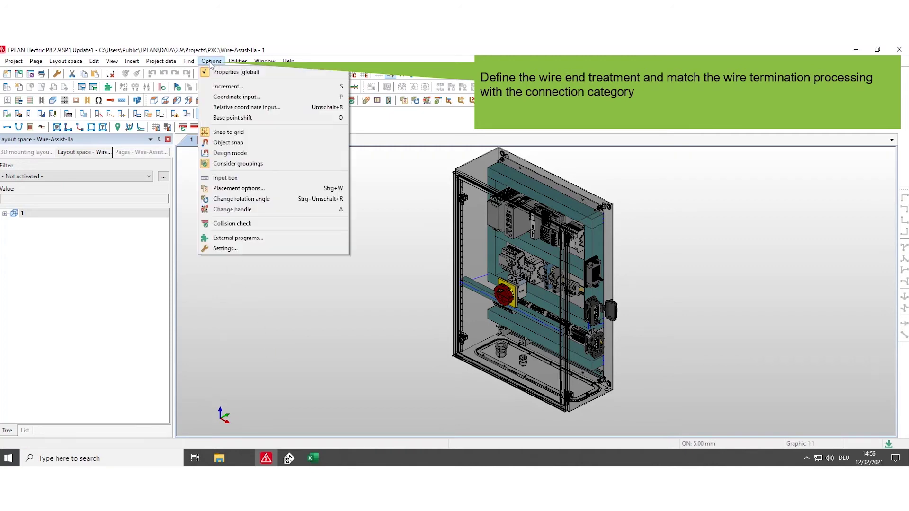
pyautogui.click(229, 247)
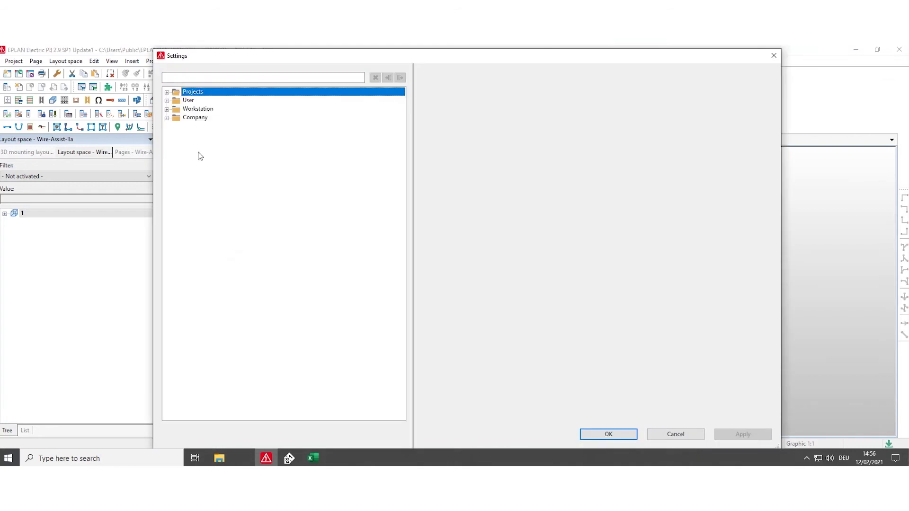
pyautogui.click(167, 92)
pyautogui.click(206, 101)
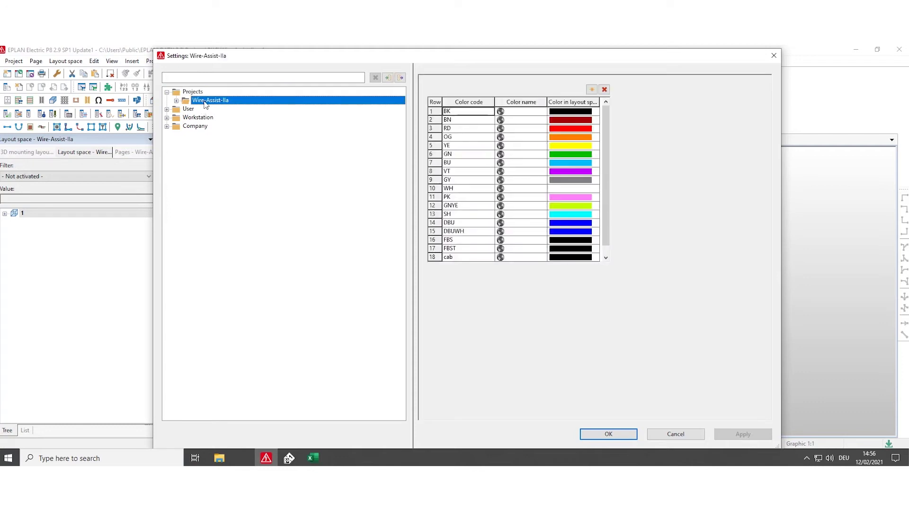
pyautogui.click(176, 101)
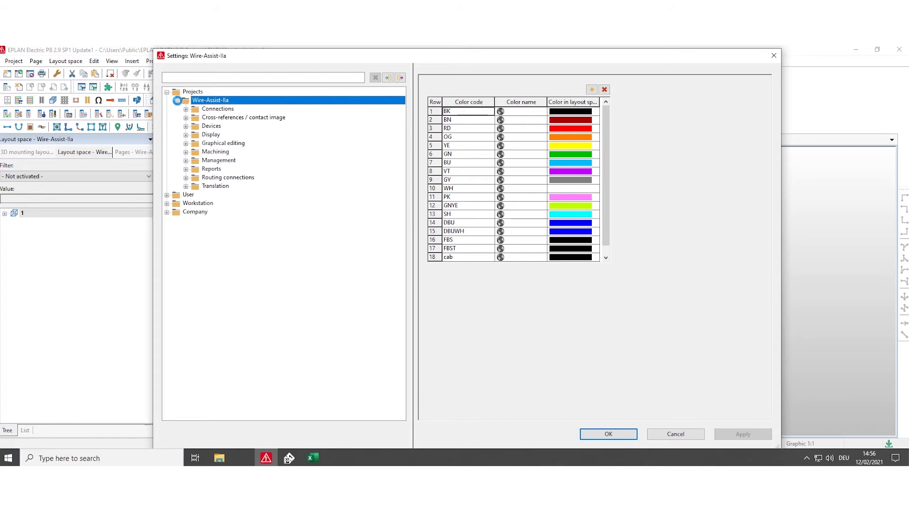
pyautogui.click(186, 178)
pyautogui.click(218, 197)
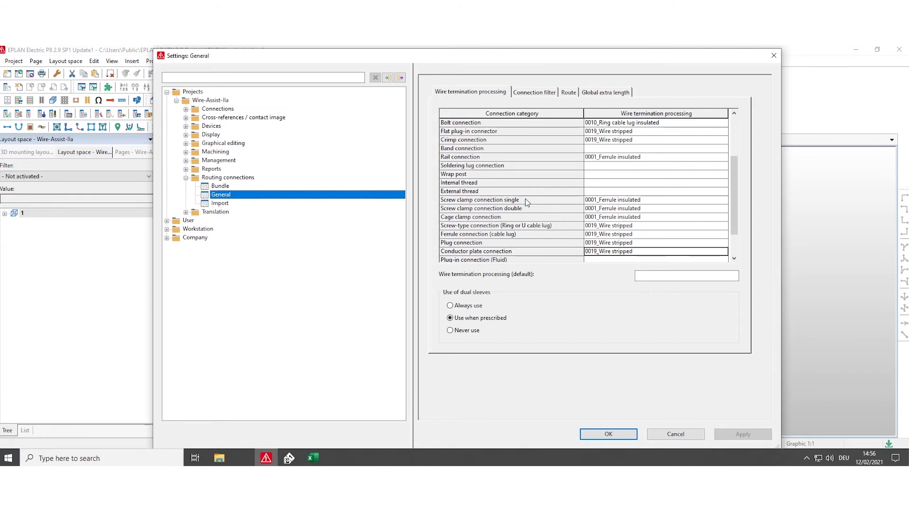
pyautogui.click(647, 123)
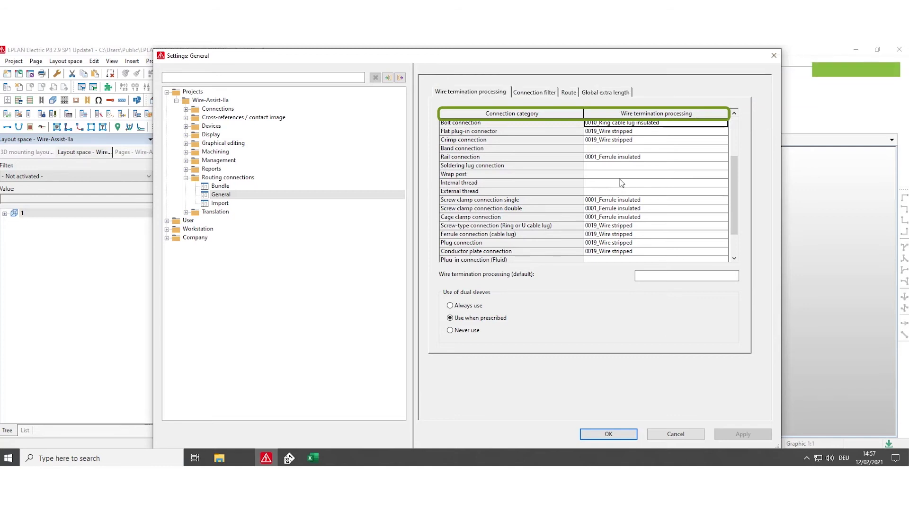
pyautogui.scroll(-2, 621, 184)
pyautogui.scroll(5, 620, 183)
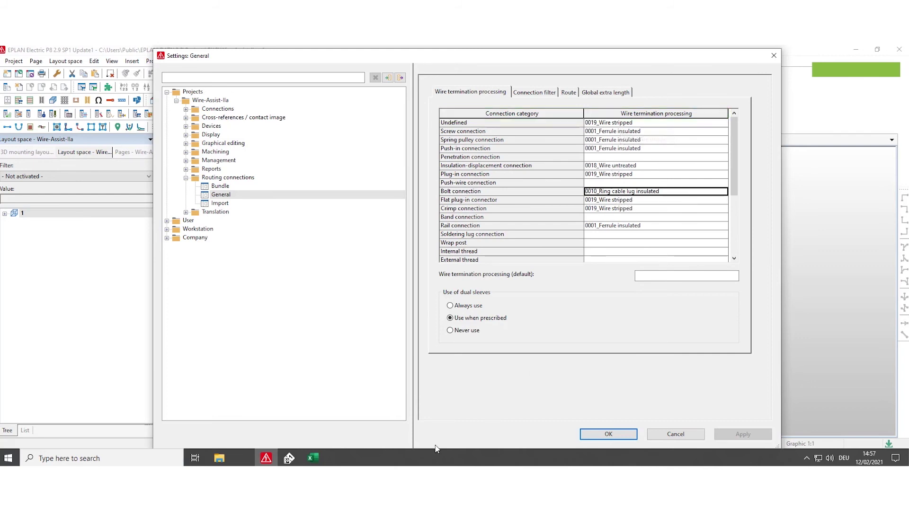
pyautogui.click(317, 459)
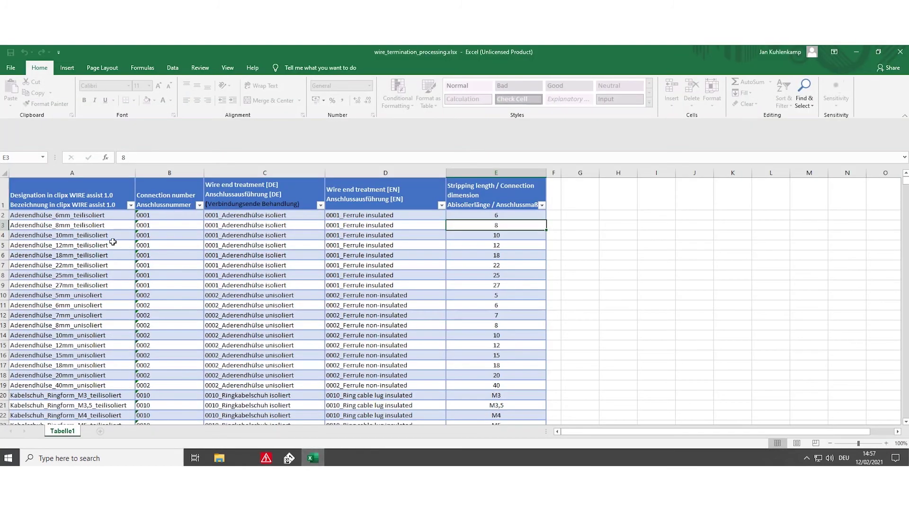
pyautogui.click(376, 227)
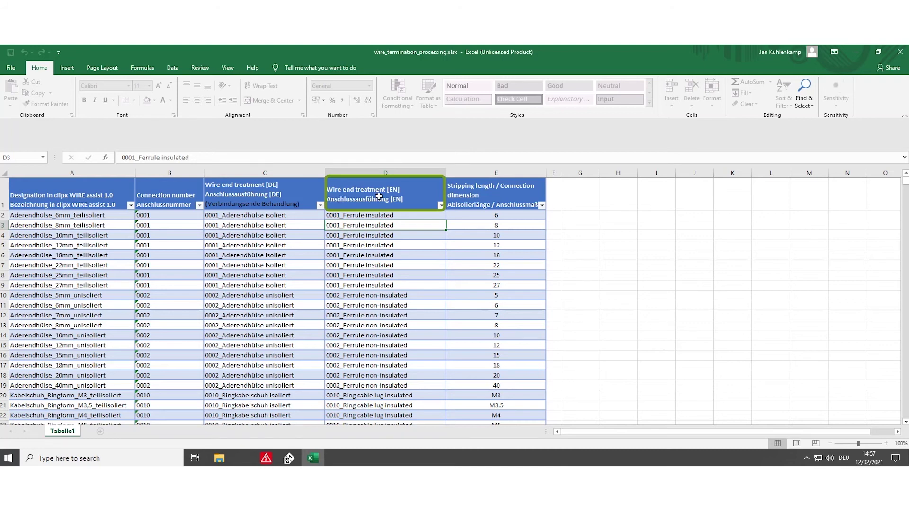
pyautogui.click(363, 255)
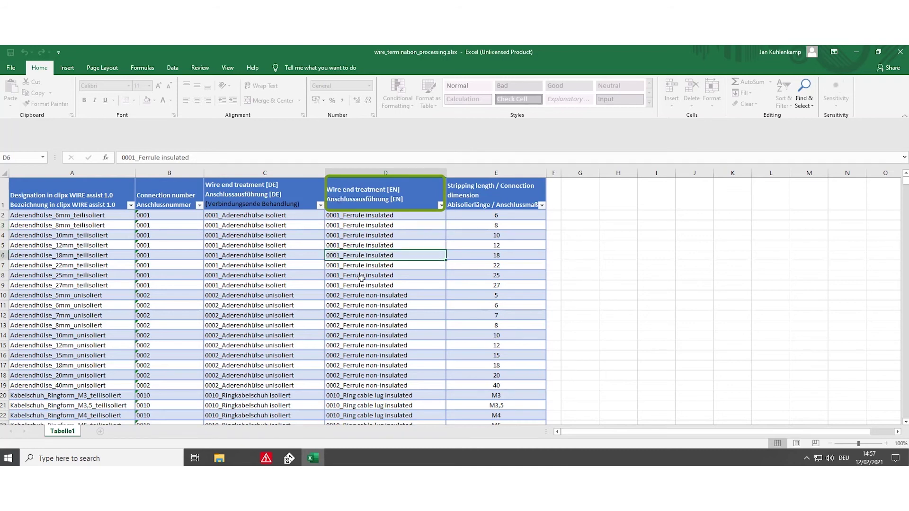
pyautogui.scroll(-3, 372, 256)
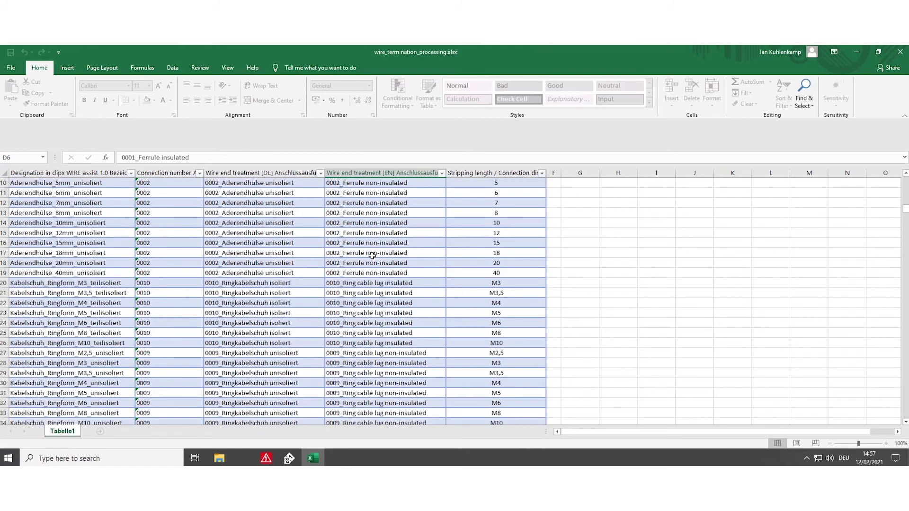
pyautogui.click(372, 256)
pyautogui.moveTo(367, 222); pyautogui.dragTo(366, 308)
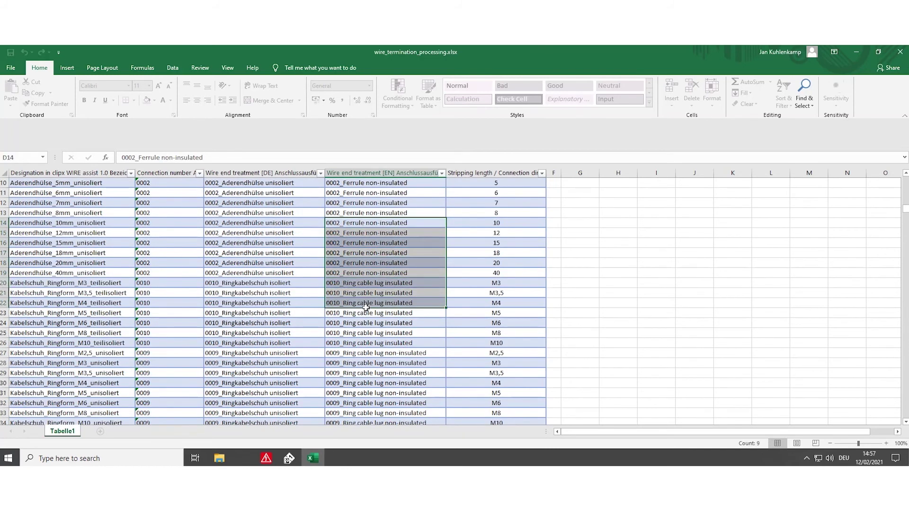
pyautogui.scroll(3, 362, 261)
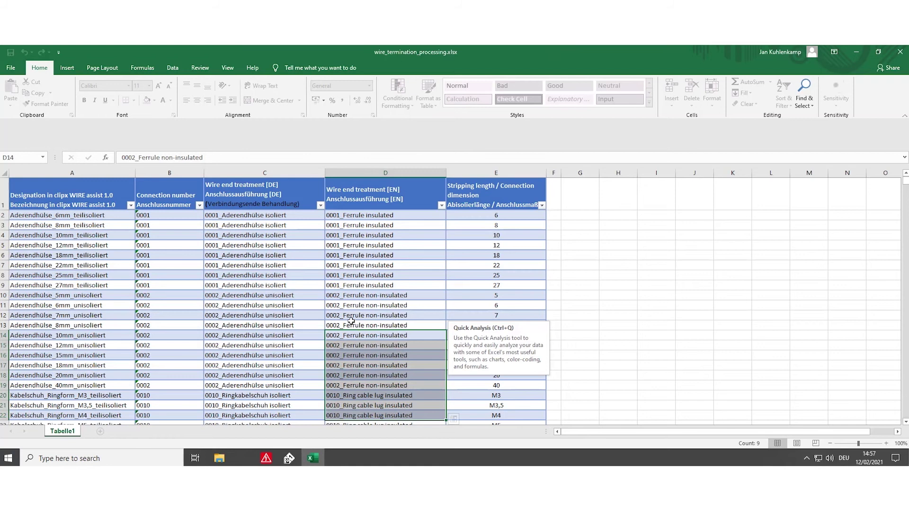
pyautogui.moveTo(347, 255); pyautogui.dragTo(348, 295)
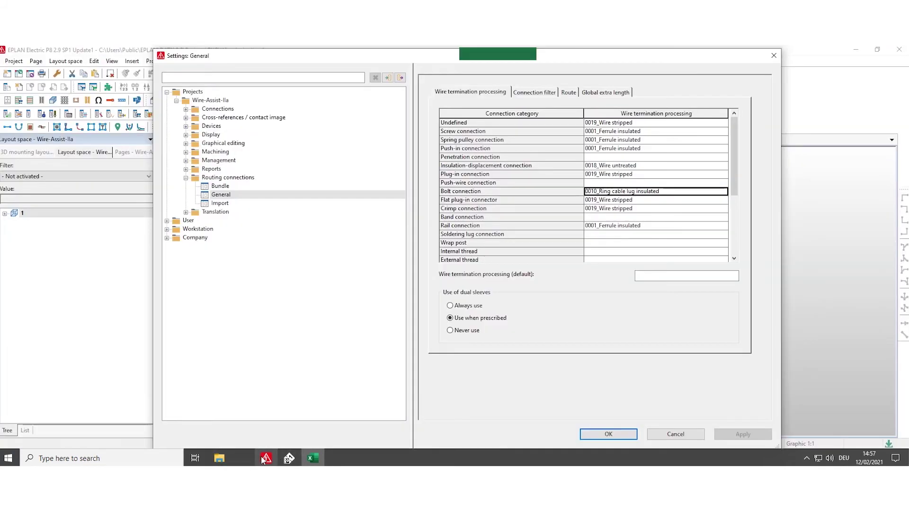
pyautogui.click(266, 458)
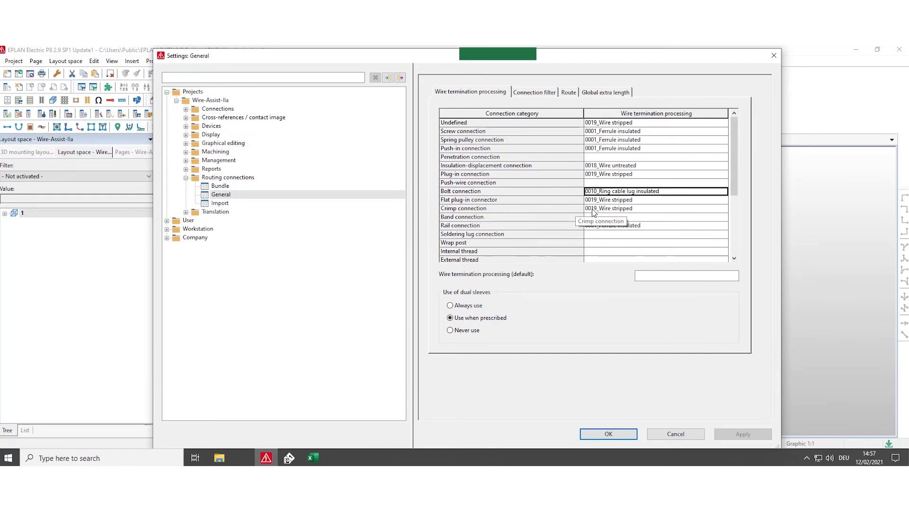
pyautogui.click(606, 174)
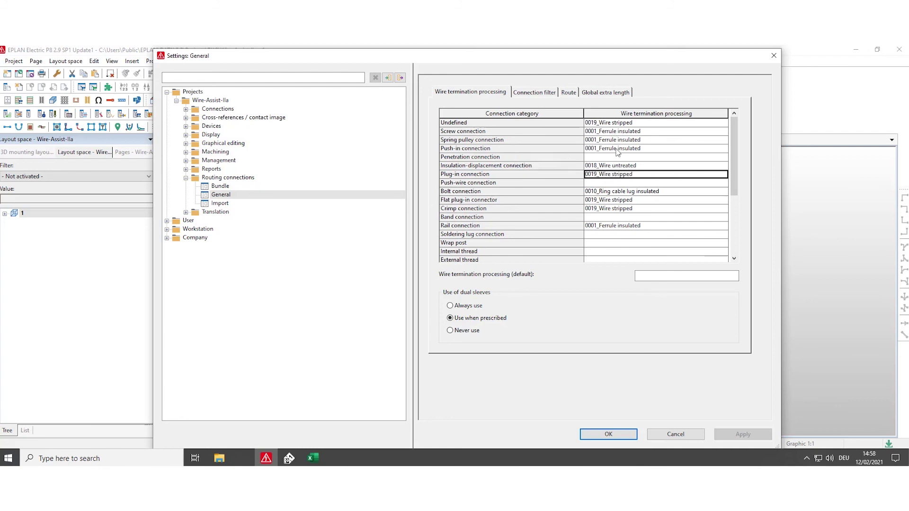
pyautogui.scroll(-3, 622, 206)
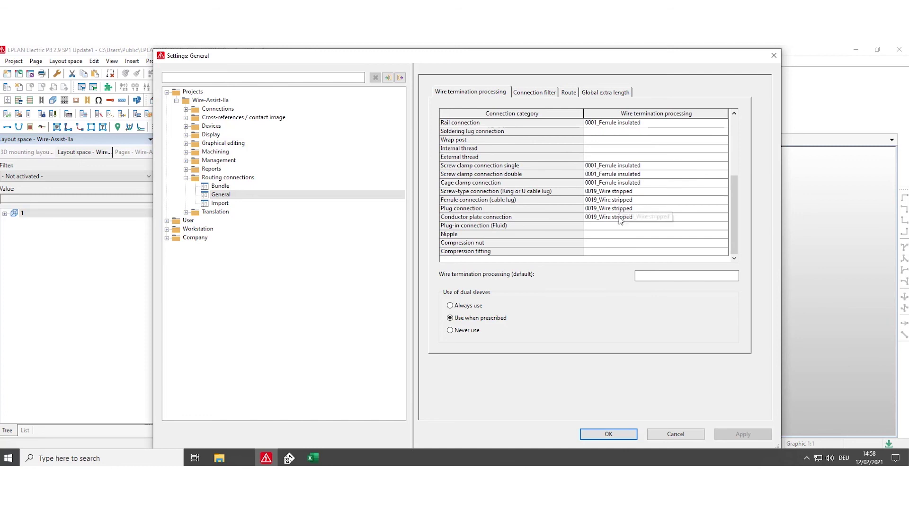
pyautogui.scroll(2, 606, 251)
pyautogui.scroll(1, 606, 251)
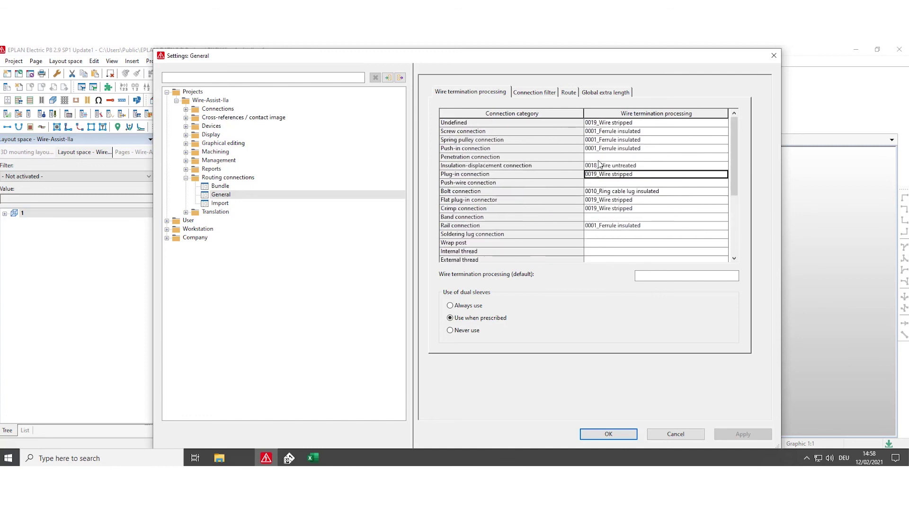
pyautogui.scroll(-4, 613, 203)
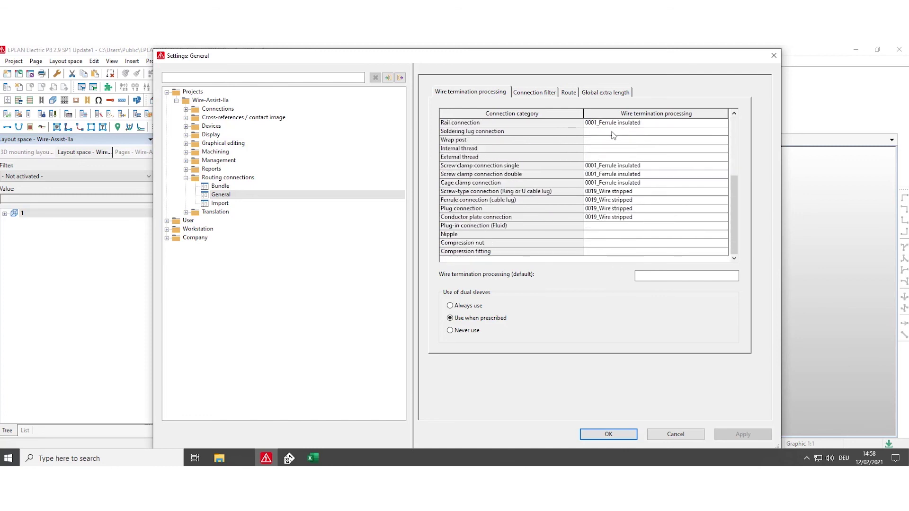